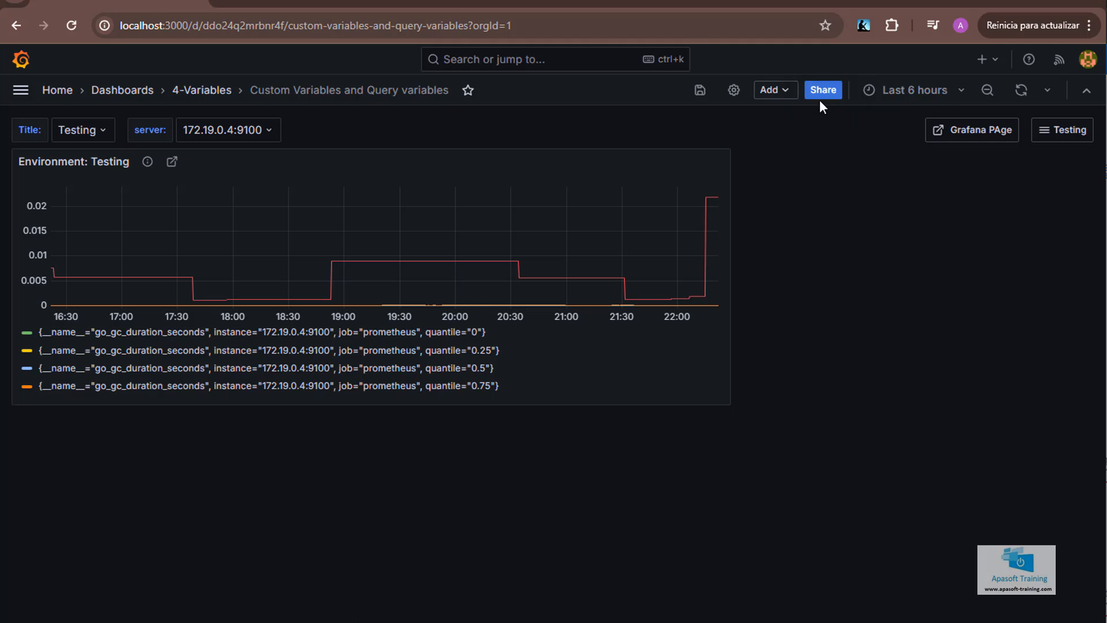
Publish a local snapshot of the Custom Variables and Query variables dashboard named snp1 with its expiry set to Never
{"action": "left_click", "coordinate": [822, 91]}
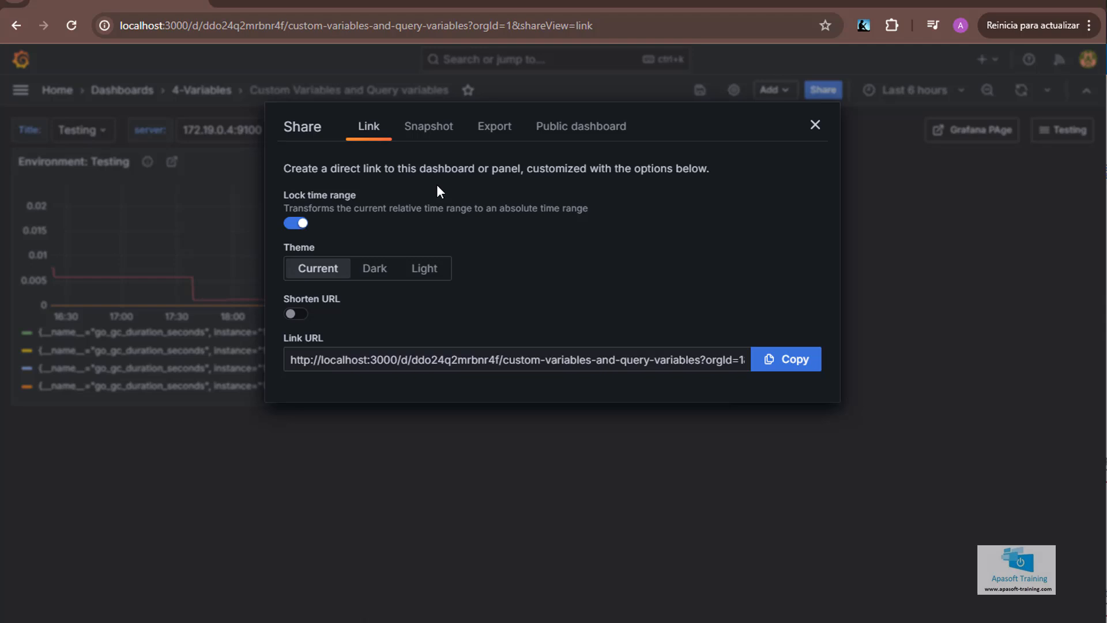
{"action": "left_click", "coordinate": [432, 139]}
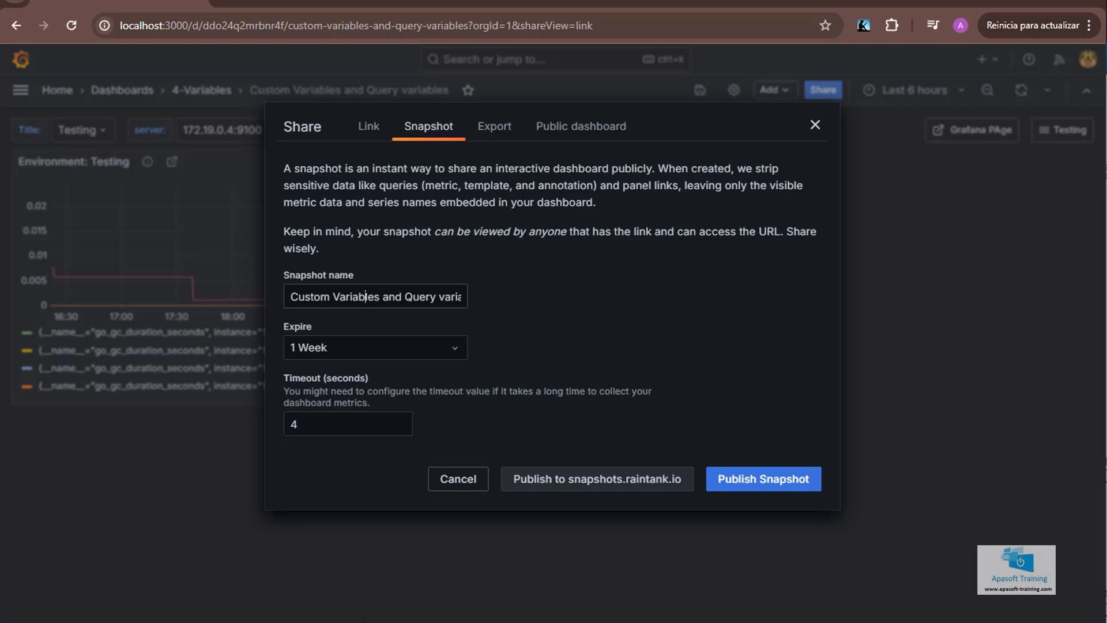
{"action": "triple_click", "coordinate": [365, 296]}
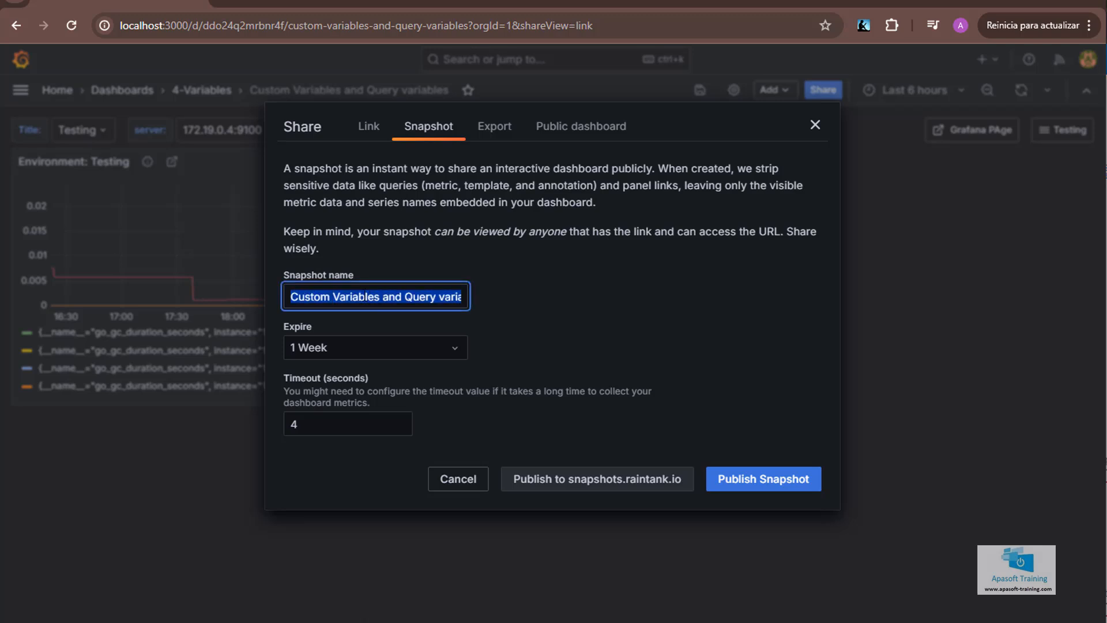
{"action": "type", "text": "sn"}
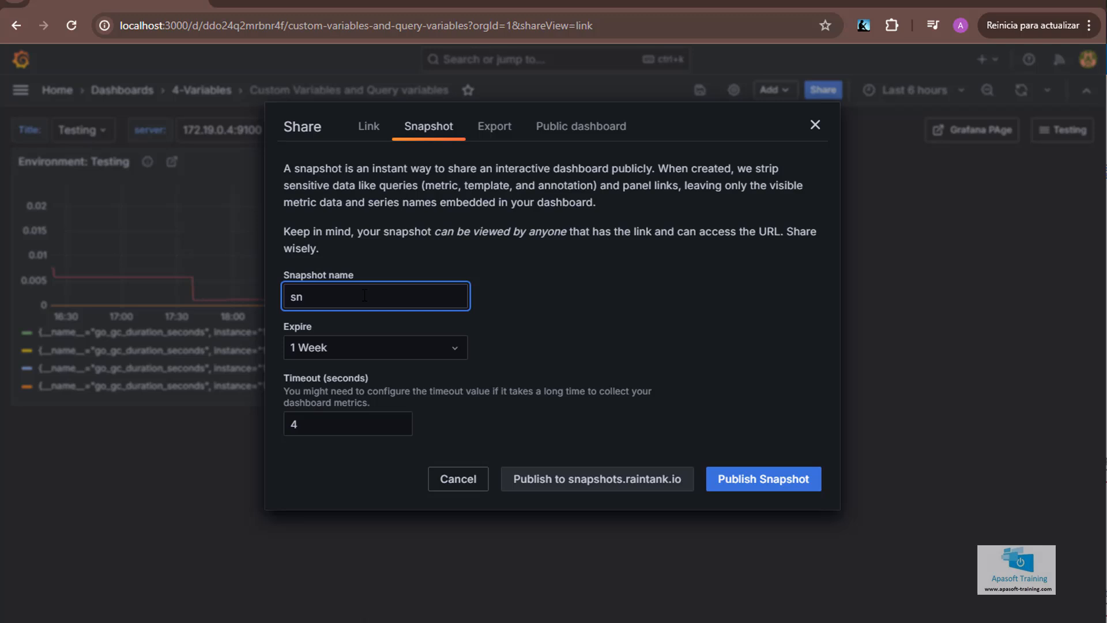
{"action": "type", "text": "p1"}
{"action": "left_click", "coordinate": [459, 352]}
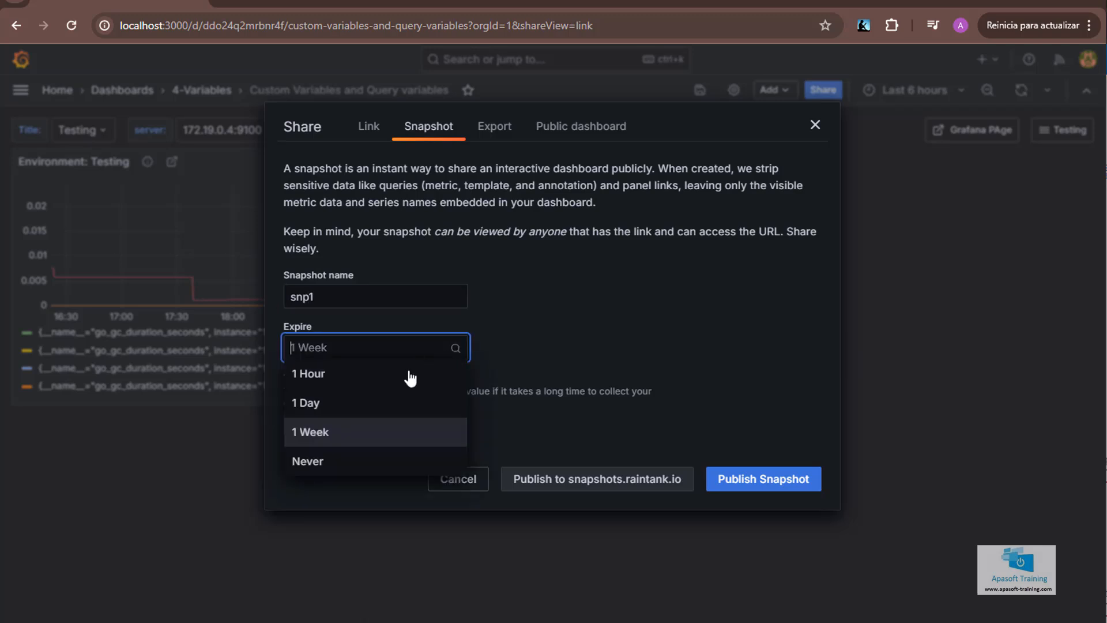
{"action": "left_click", "coordinate": [366, 468]}
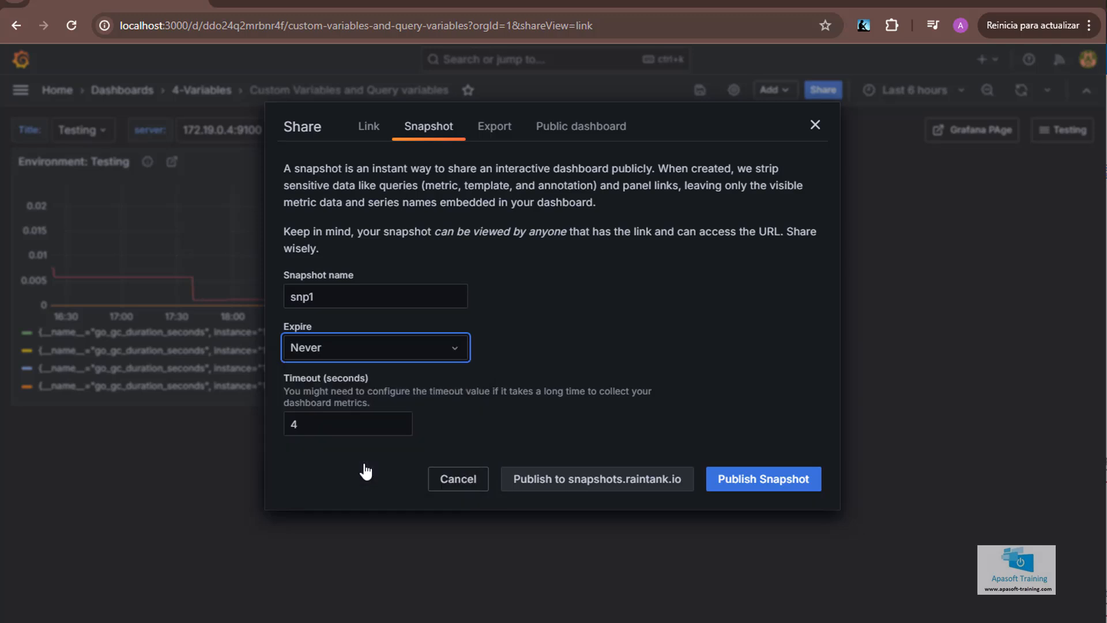
{"action": "left_click", "coordinate": [345, 425]}
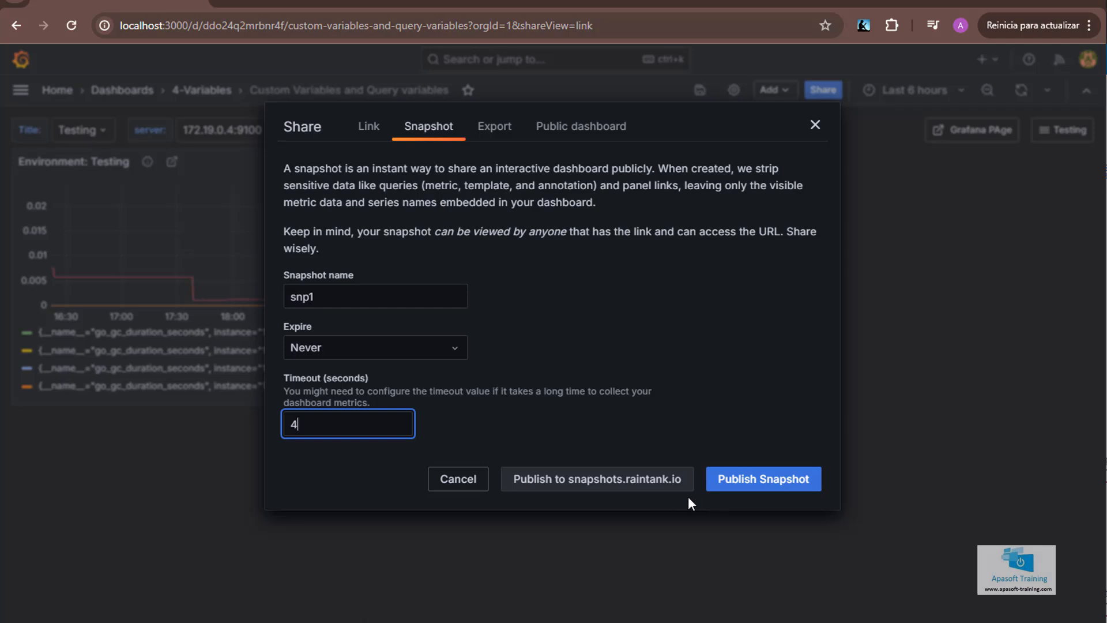
{"action": "left_click", "coordinate": [761, 481]}
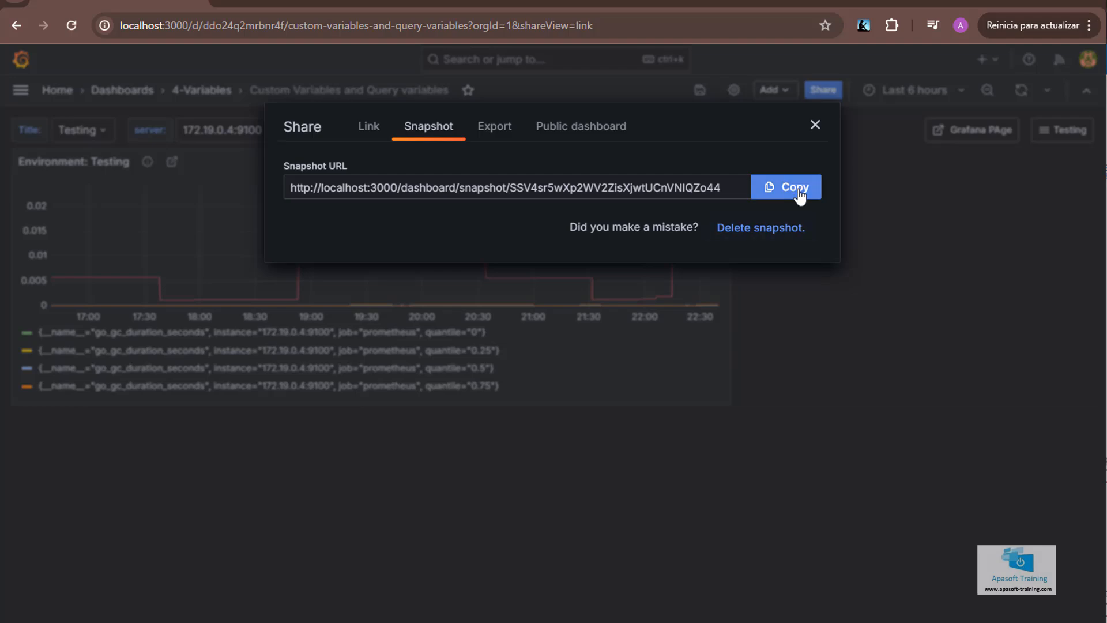
Copy the snp1 snapshot URL, open it in a new browser tab to examine the panel and its options, and close that tab
{"action": "left_click", "coordinate": [786, 186]}
{"action": "left_click", "coordinate": [225, 5]}
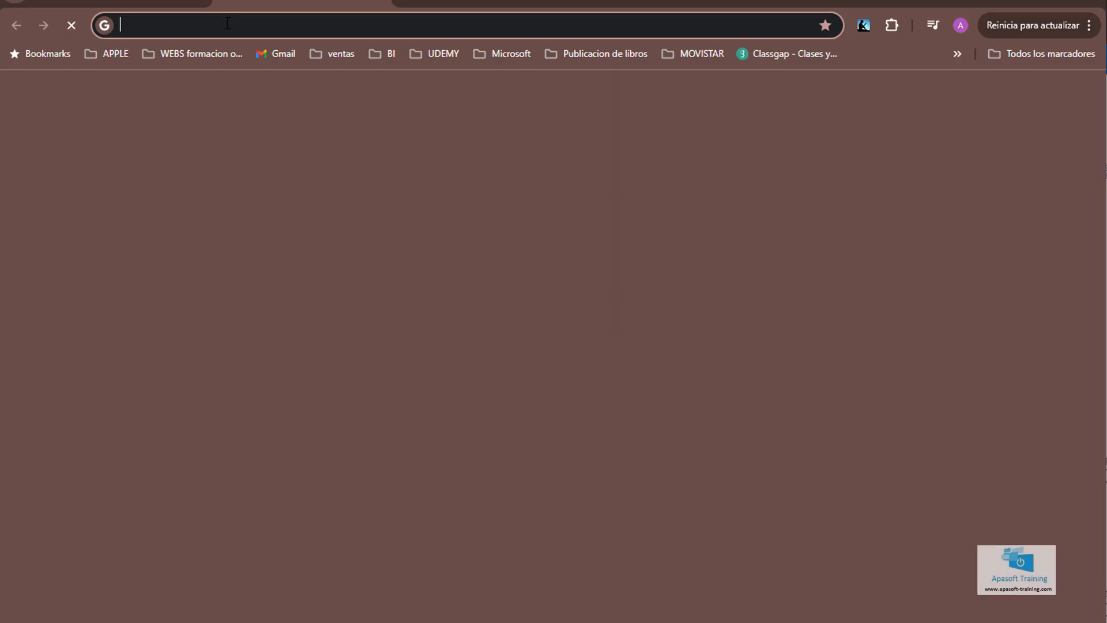
{"action": "key", "text": "ctrl+v"}
{"action": "key", "text": "Return"}
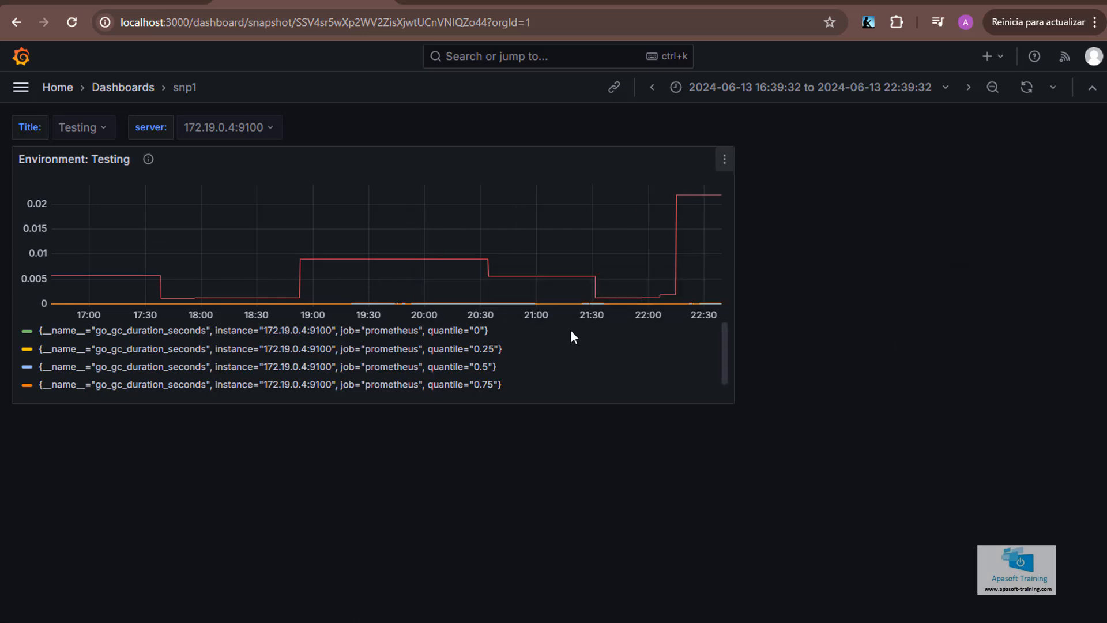
{"action": "mouse_move", "coordinate": [529, 277]}
{"action": "left_click", "coordinate": [725, 156]}
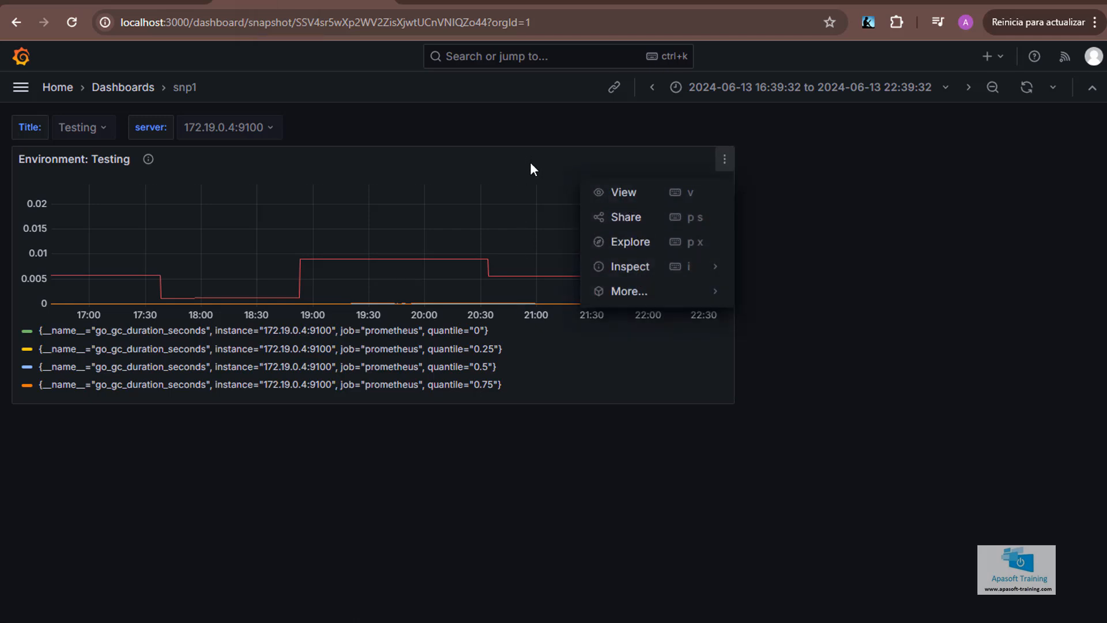
{"action": "left_click", "coordinate": [610, 147]}
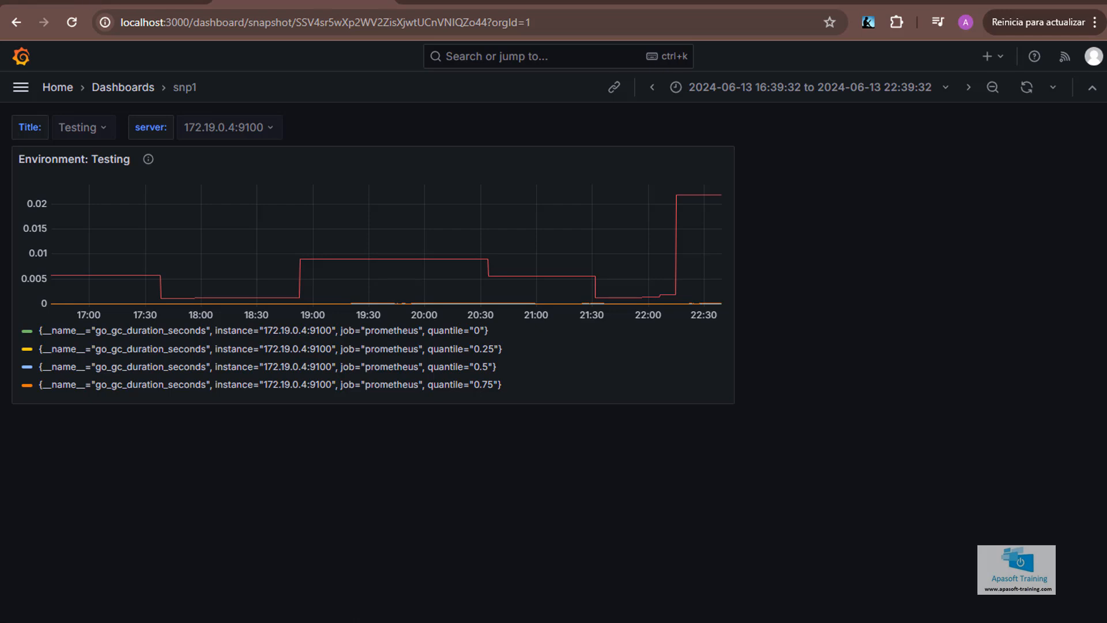
{"action": "left_click", "coordinate": [387, 4]}
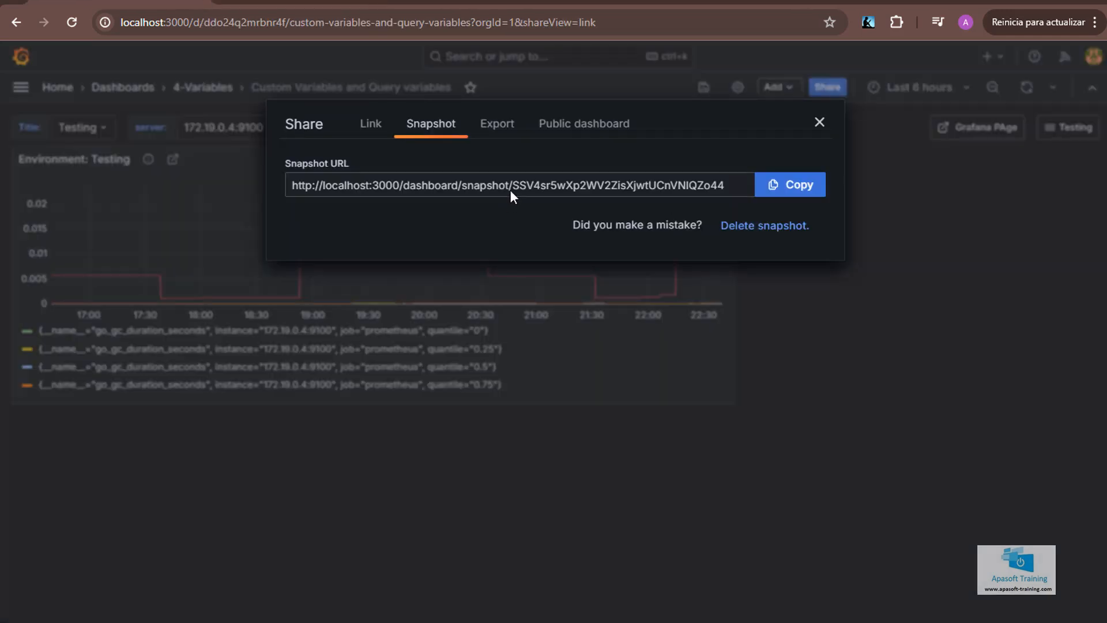
Publish another snapshot of the dashboard, named snp2, to snapshots.raintank.io
{"action": "left_click", "coordinate": [376, 136]}
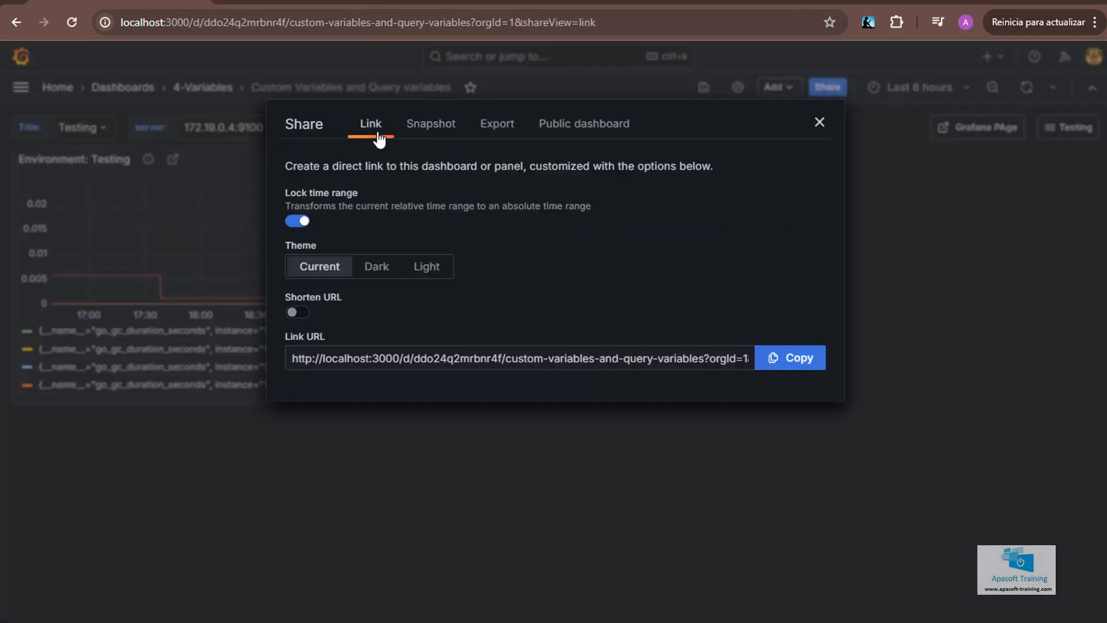
{"action": "left_click", "coordinate": [441, 133]}
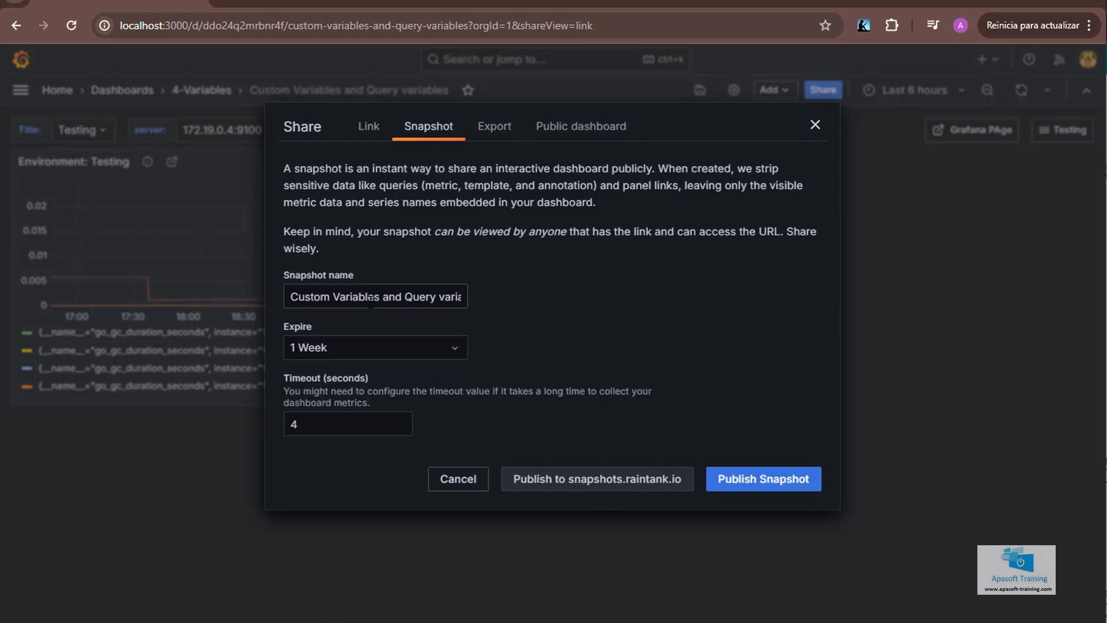
{"action": "triple_click", "coordinate": [372, 295]}
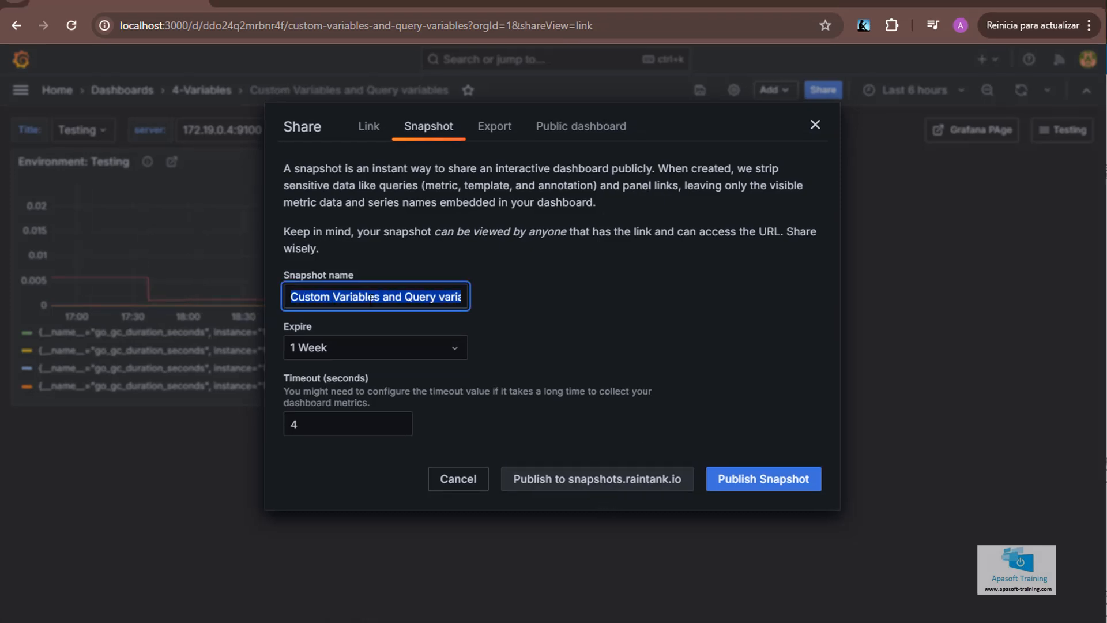
{"action": "type", "text": "snp2"}
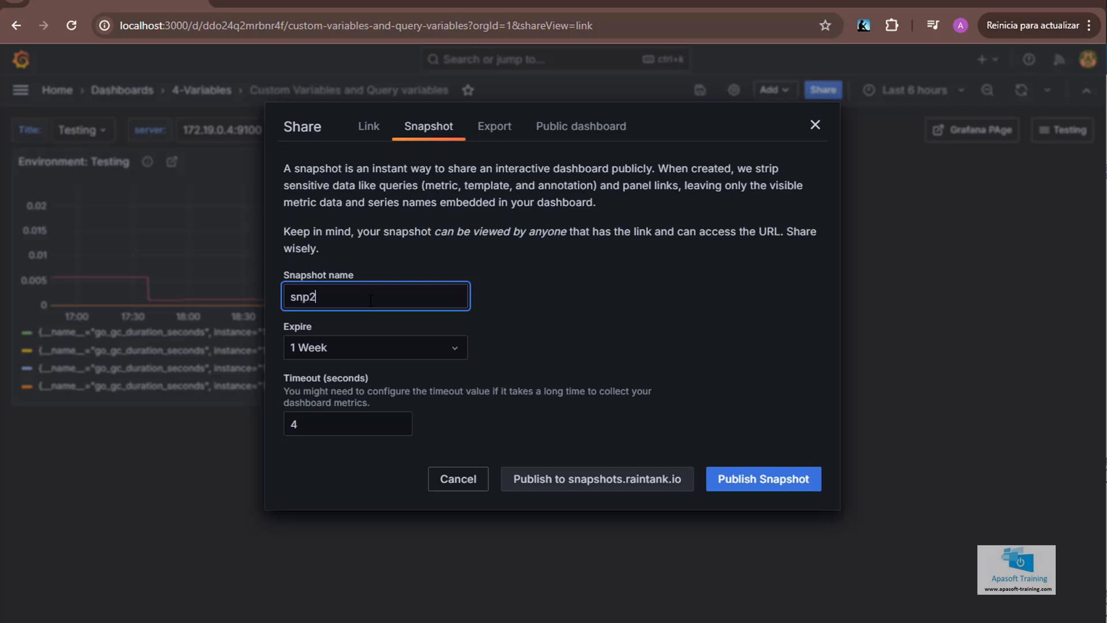
{"action": "left_click", "coordinate": [609, 481]}
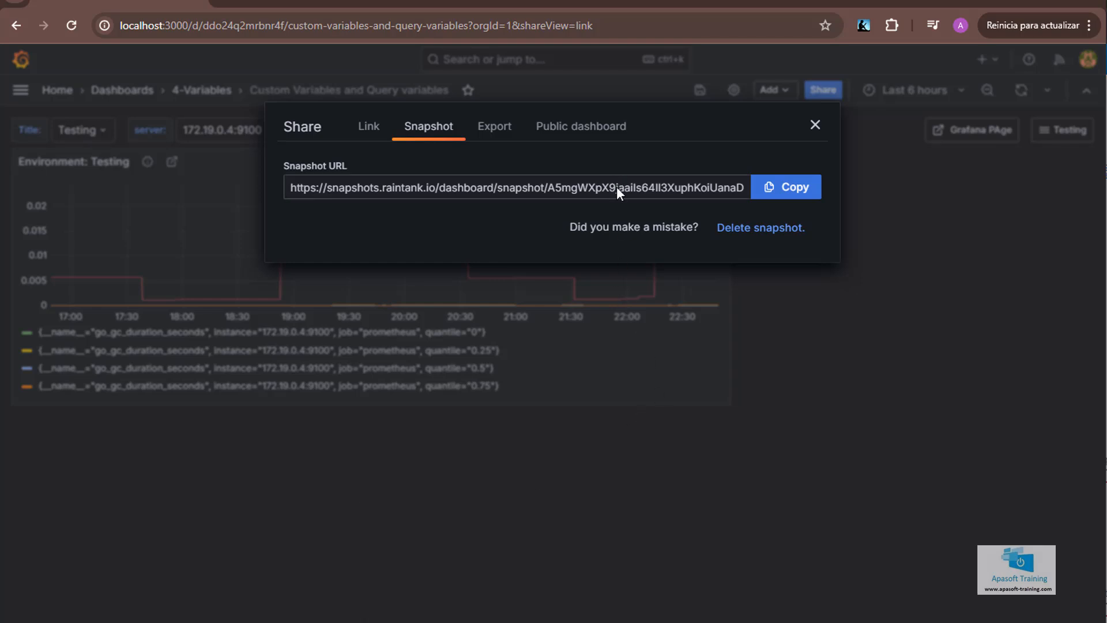
Copy the external snp2 snapshot URL and open it in a new browser tab
{"action": "left_click", "coordinate": [777, 200]}
{"action": "left_click", "coordinate": [227, 1]}
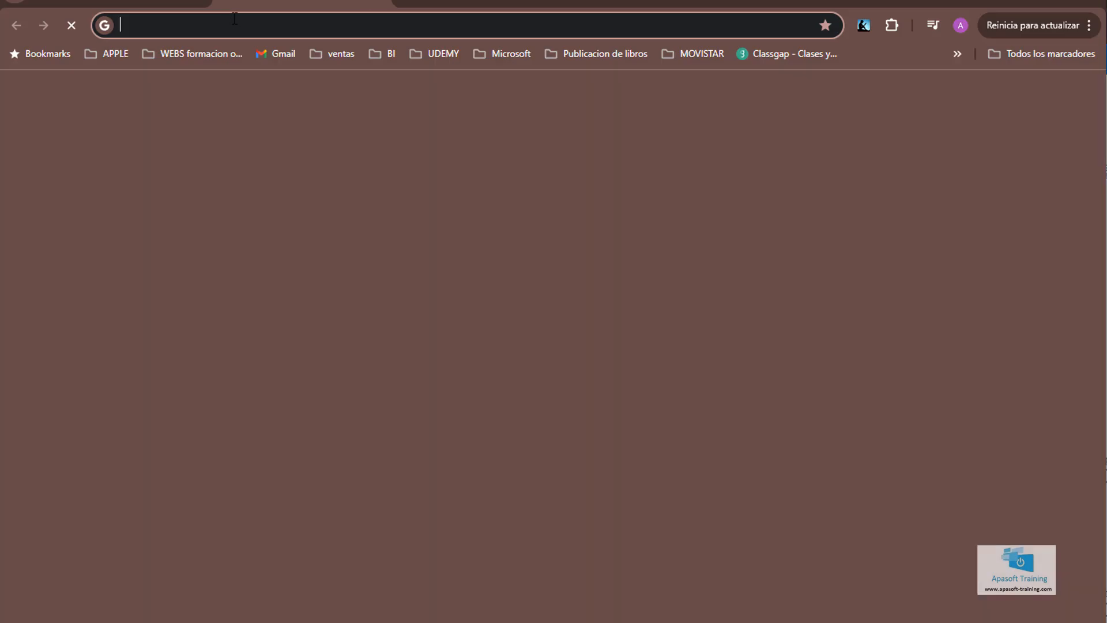
{"action": "left_click", "coordinate": [236, 23]}
{"action": "key", "text": "ctrl+v"}
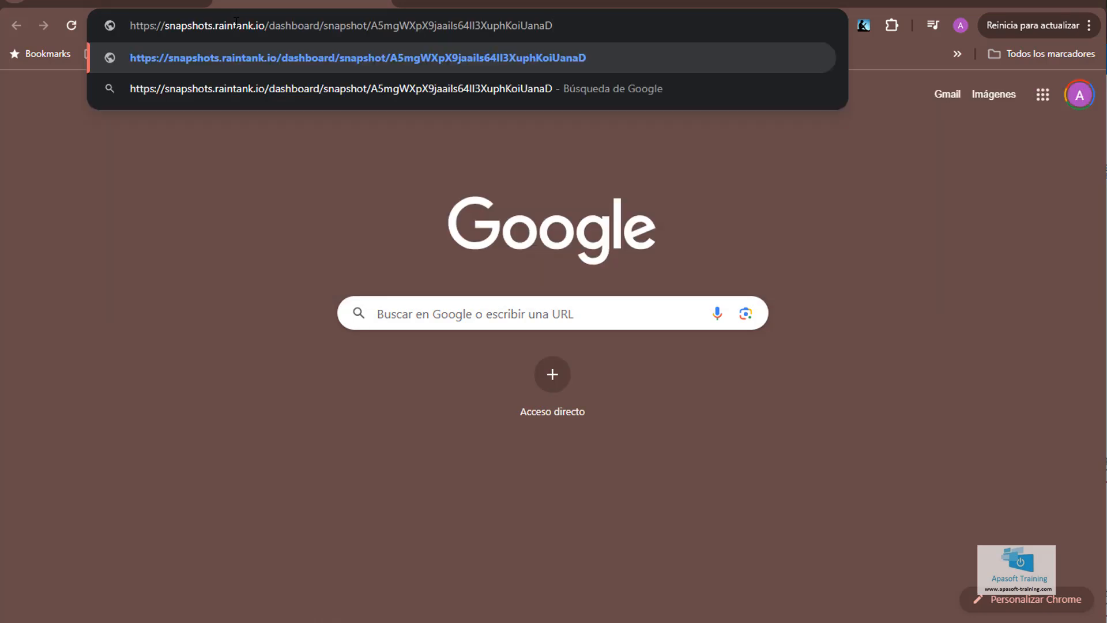
{"action": "key", "text": "Return"}
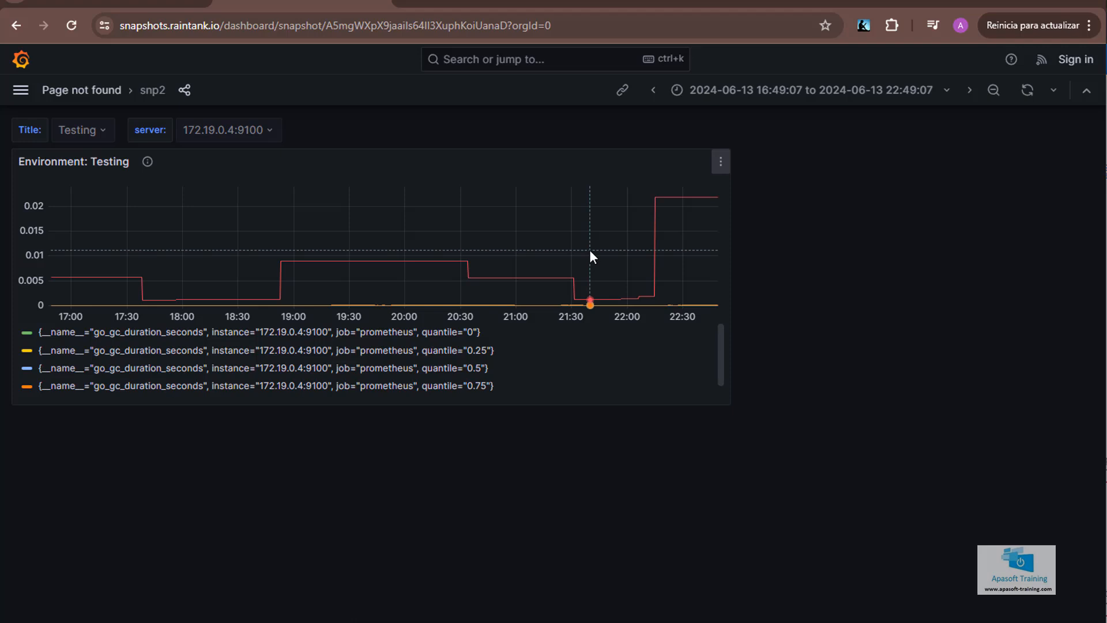
Return to the original dashboard, close its sharing dialog and open the list of saved snapshots
{"action": "left_click", "coordinate": [153, 2]}
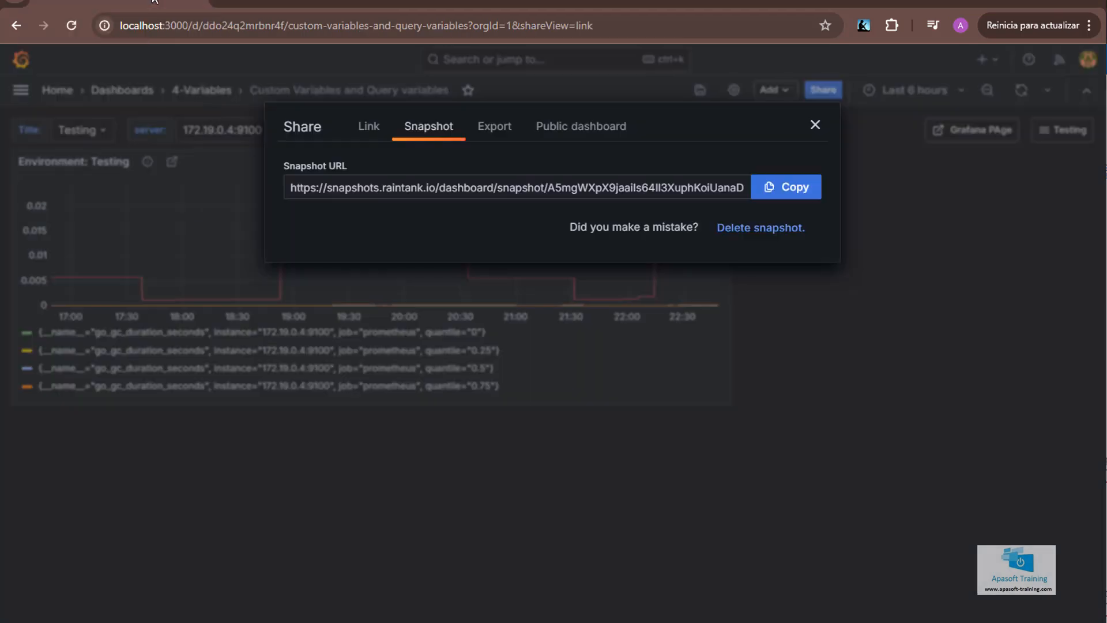
{"action": "left_click", "coordinate": [815, 126]}
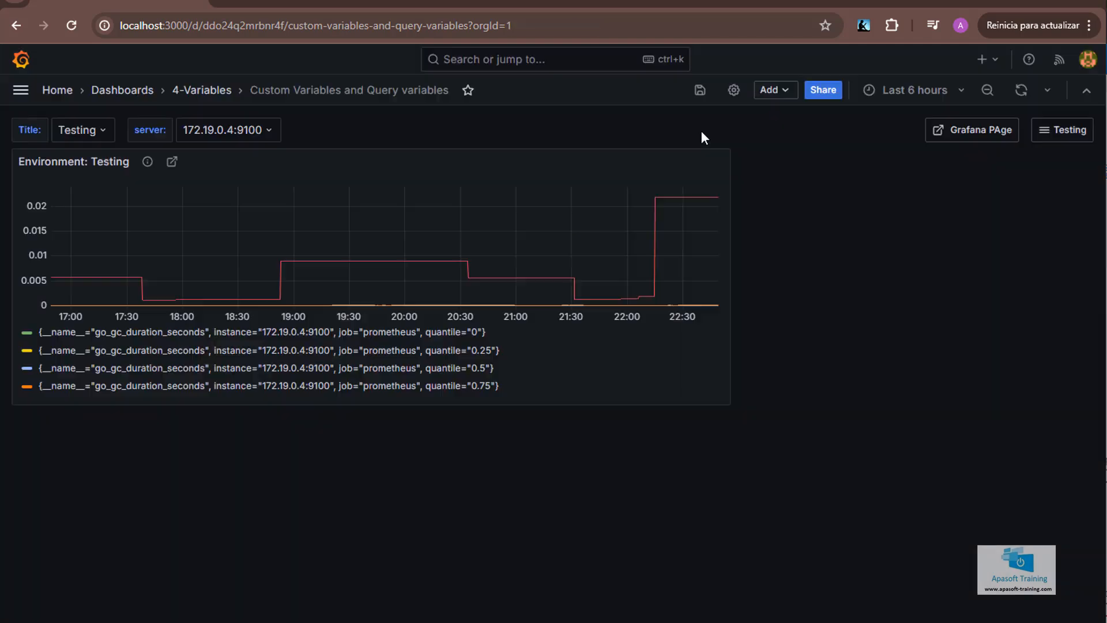
{"action": "left_click", "coordinate": [21, 90]}
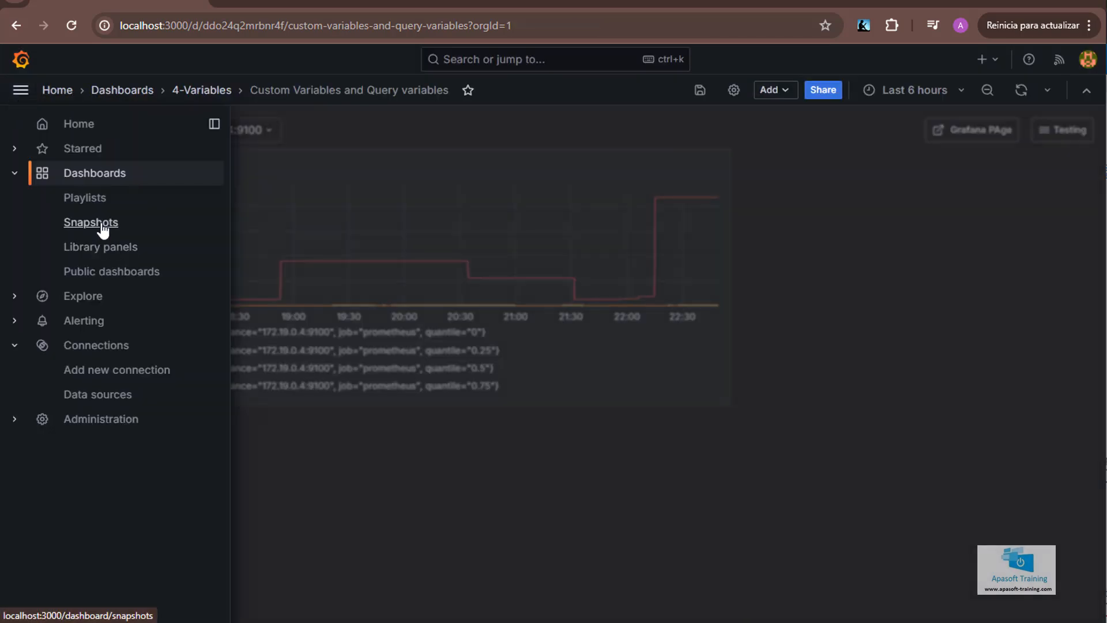
{"action": "left_click", "coordinate": [103, 230]}
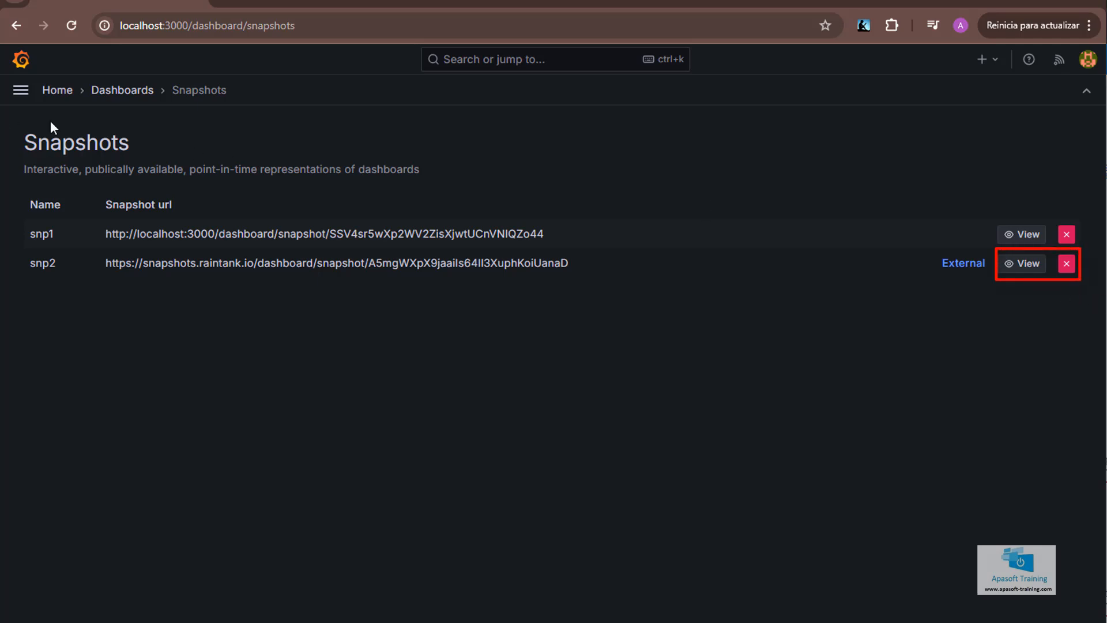
Open the Custom Variables and Query variables dashboard from the 4-Variables folder
{"action": "left_click", "coordinate": [119, 91]}
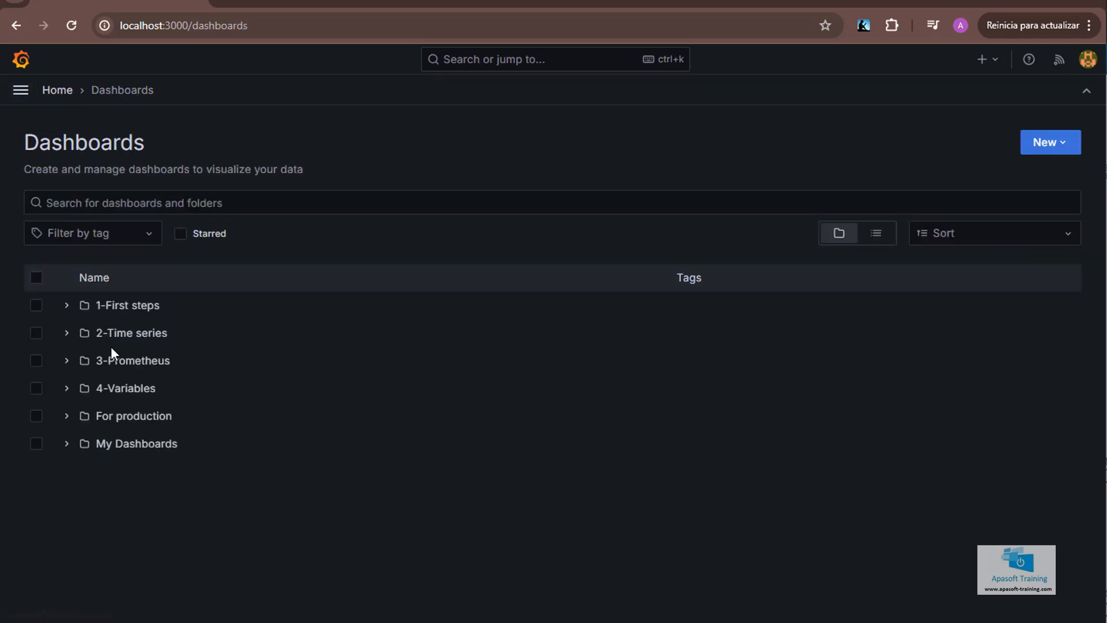
{"action": "left_click", "coordinate": [125, 388]}
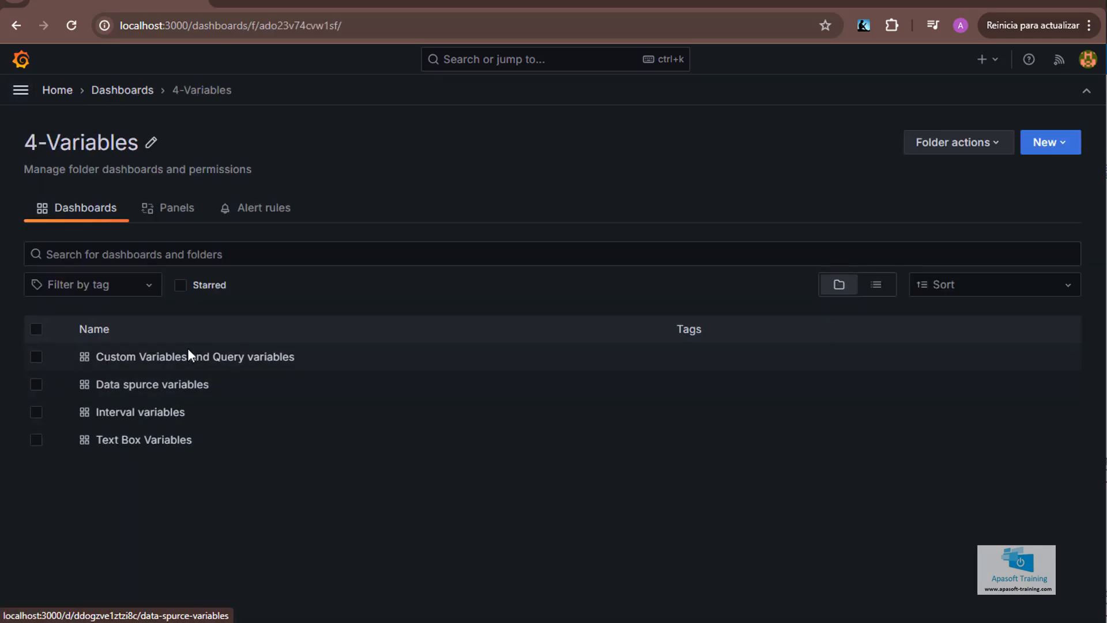
{"action": "left_click", "coordinate": [188, 358]}
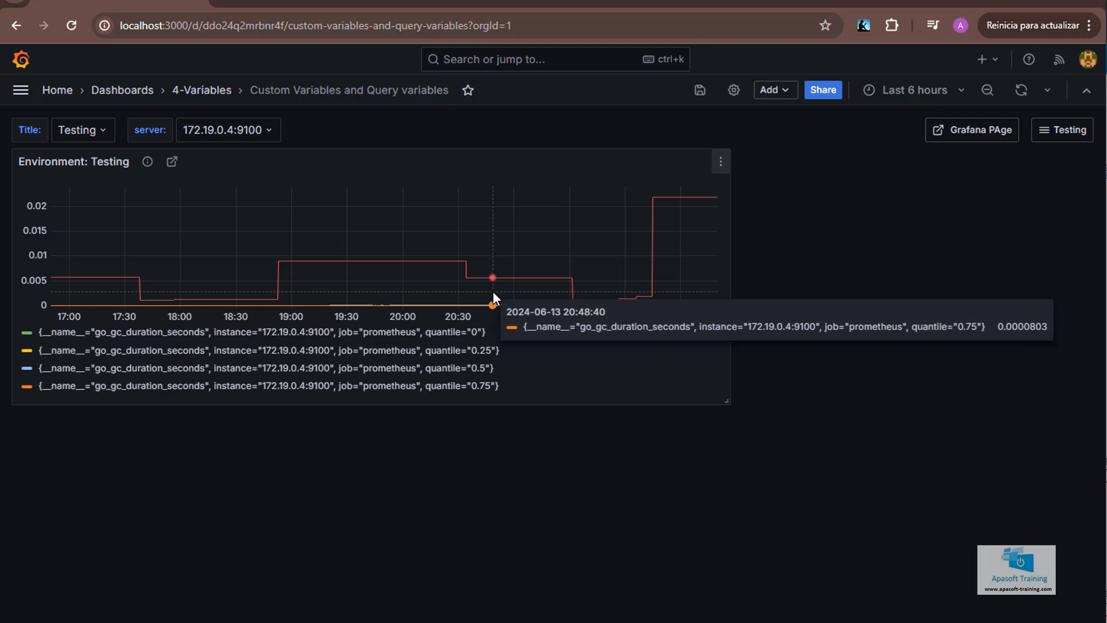
Publish a local snapshot named snp3 from the Environment: Testing panel's sharing options
{"action": "left_click", "coordinate": [721, 163]}
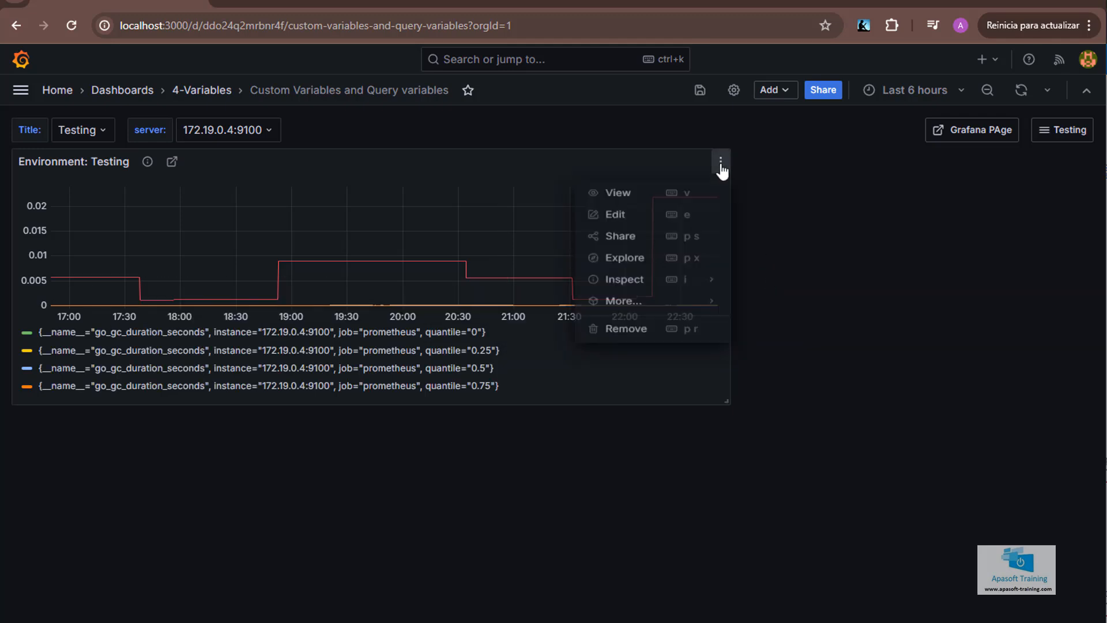
{"action": "left_click", "coordinate": [635, 249]}
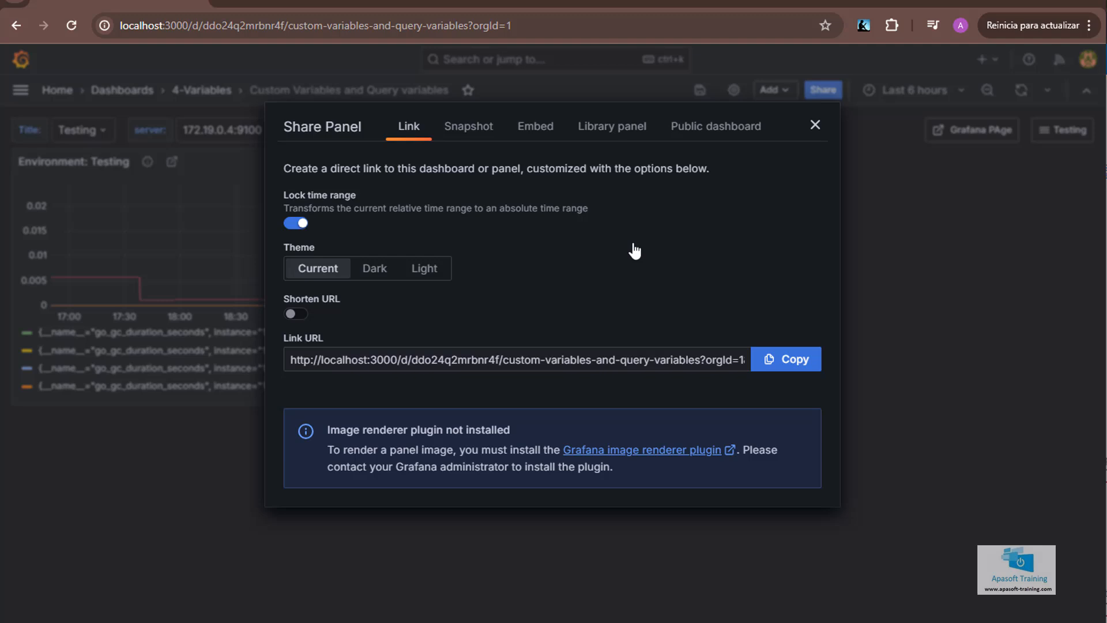
{"action": "left_click", "coordinate": [469, 133]}
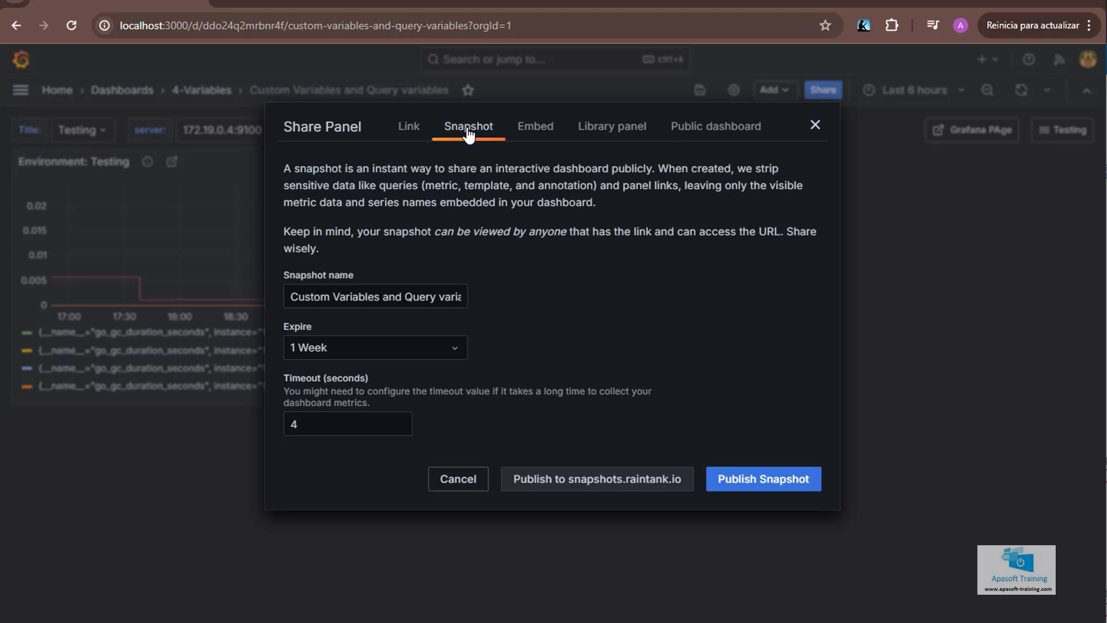
{"action": "triple_click", "coordinate": [394, 296]}
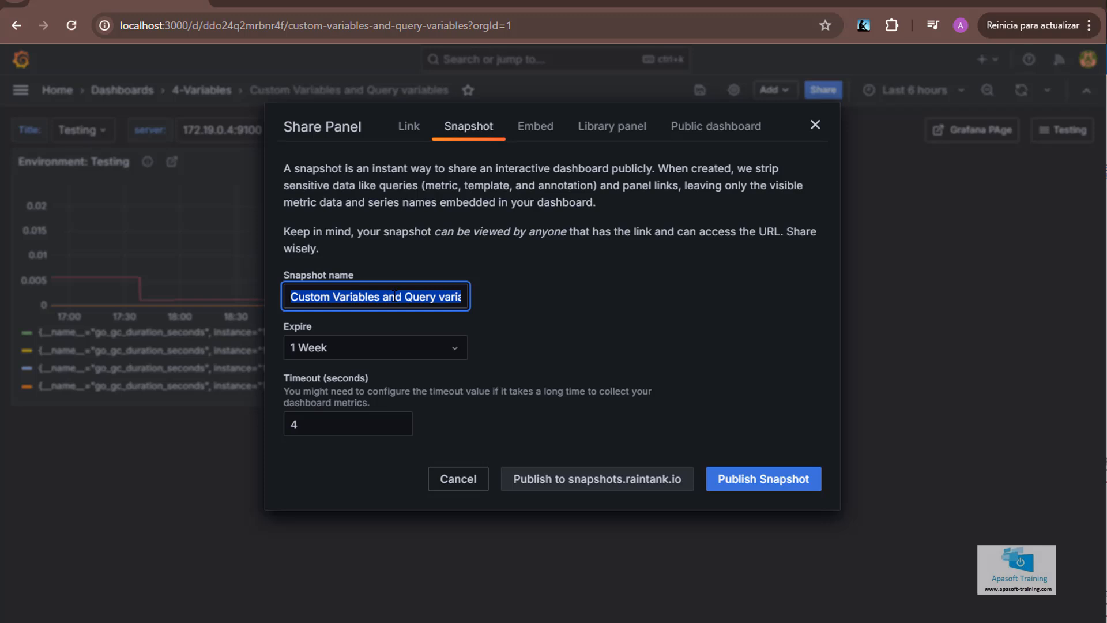
{"action": "type", "text": "snp3"}
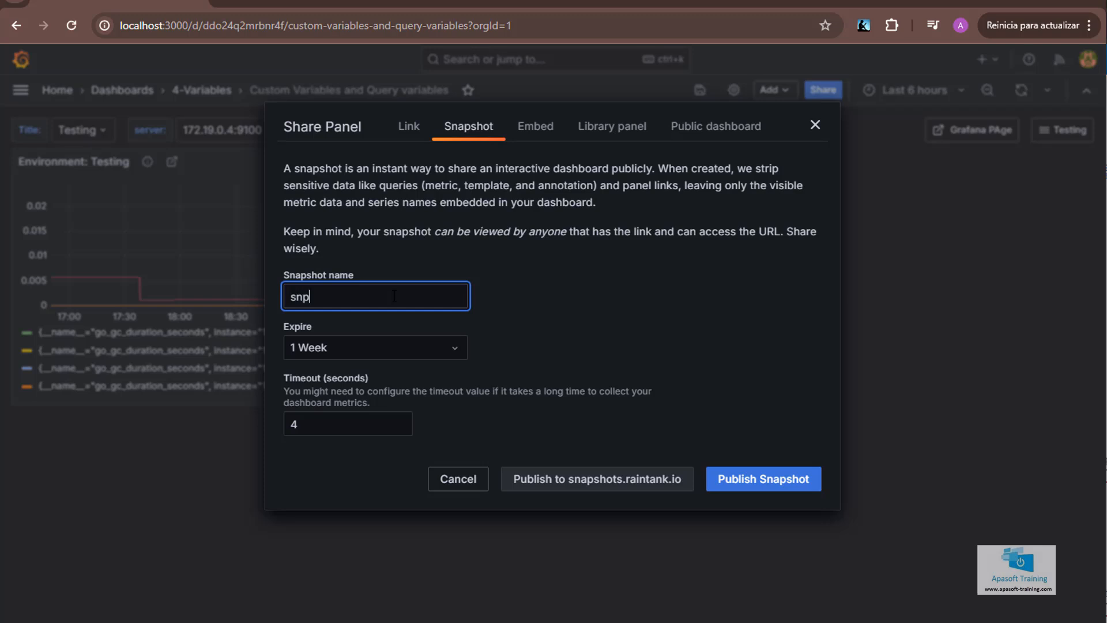
{"action": "left_click", "coordinate": [547, 338]}
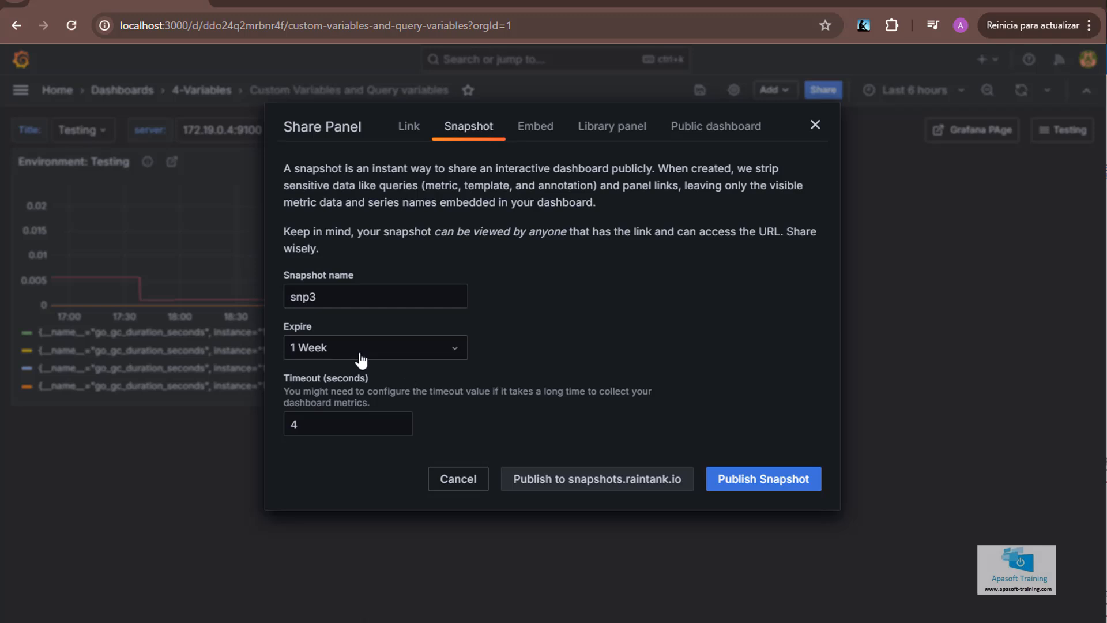
{"action": "left_click", "coordinate": [752, 486]}
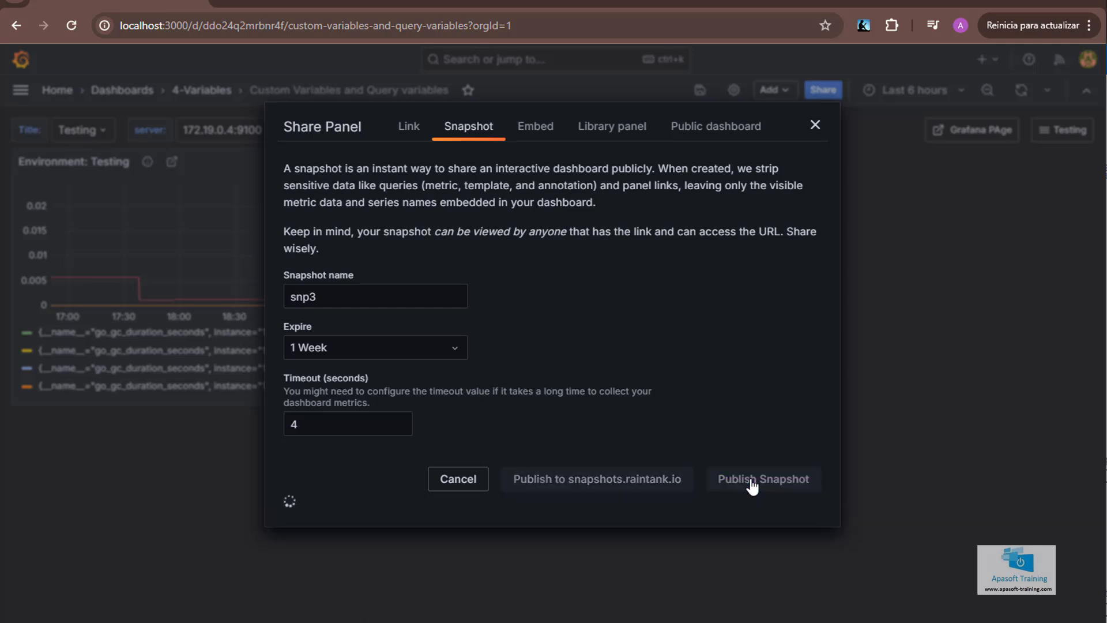
Leave the panel's sharing dialog and open the Snapshots list to check for snp3
{"action": "left_click", "coordinate": [120, 99]}
{"action": "left_click", "coordinate": [21, 90]}
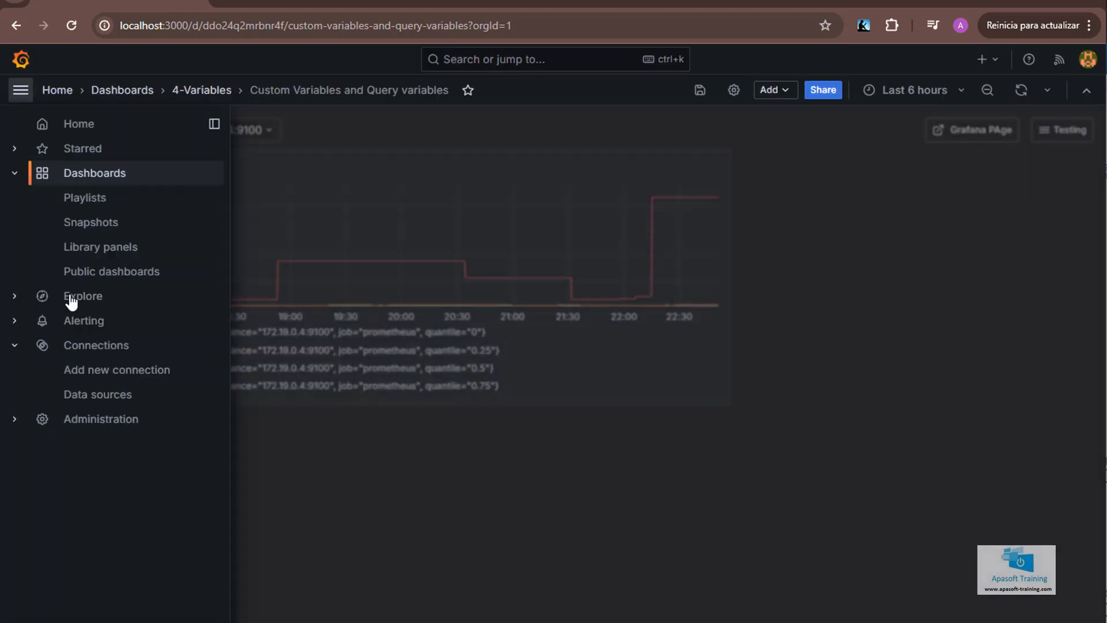
{"action": "left_click", "coordinate": [95, 224]}
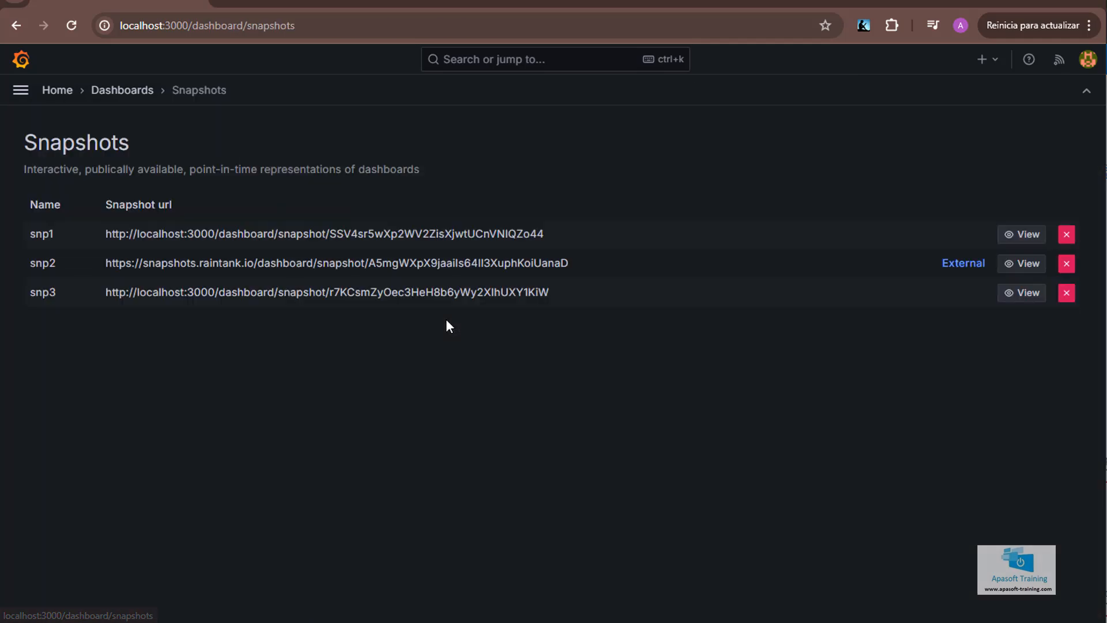